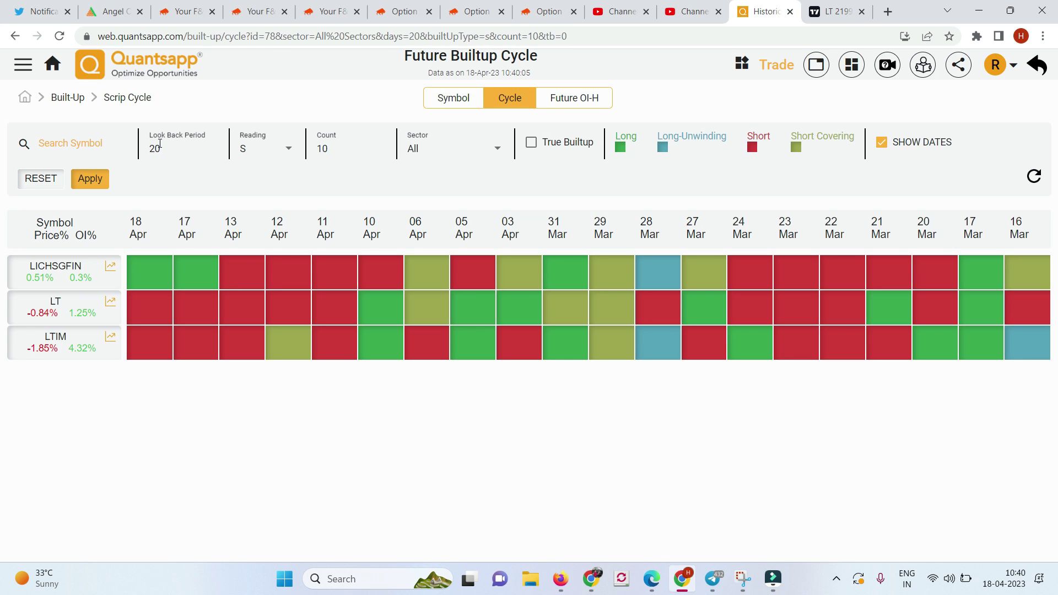
- Set the Reading filter of the Future Builtup Cycle to S
click(279, 152)
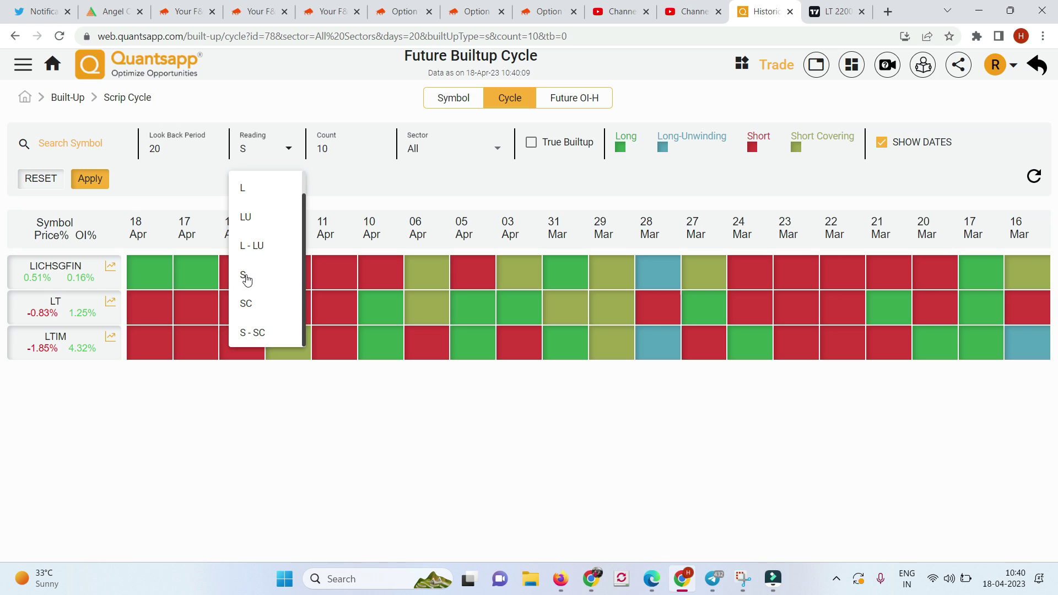
click(245, 277)
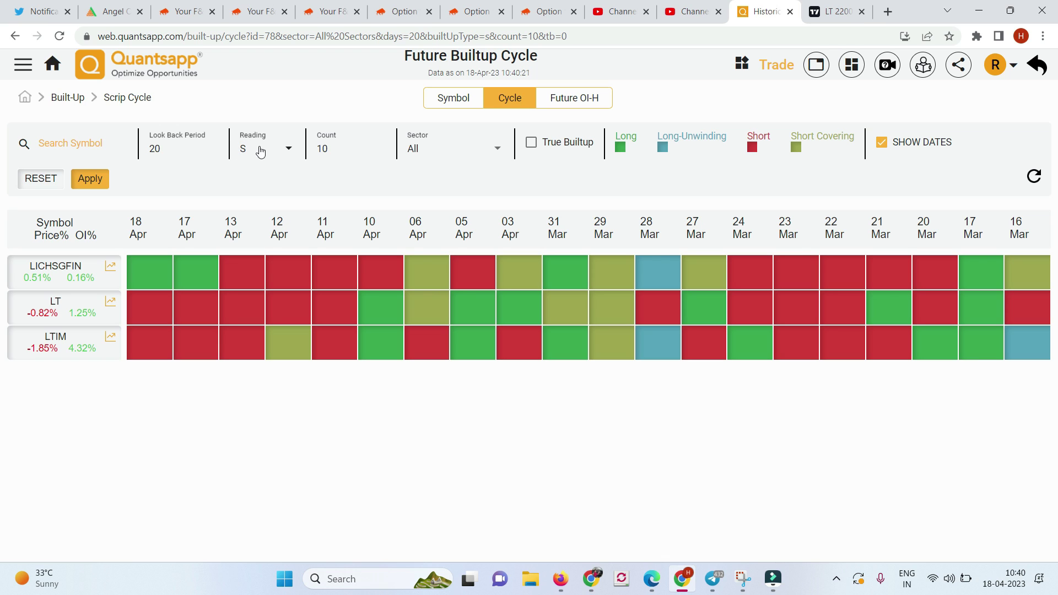
click(258, 149)
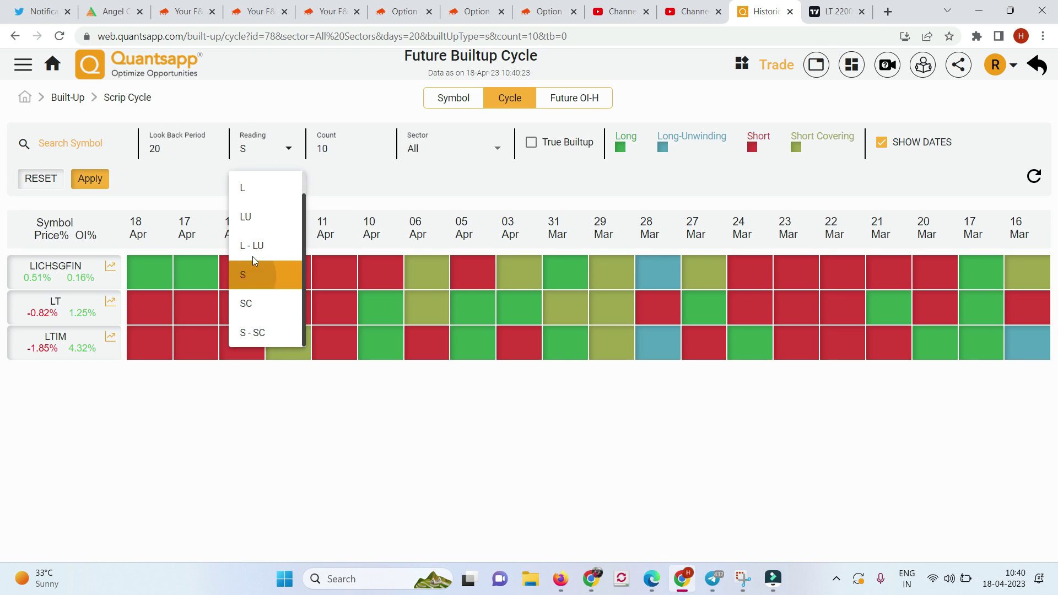
click(242, 278)
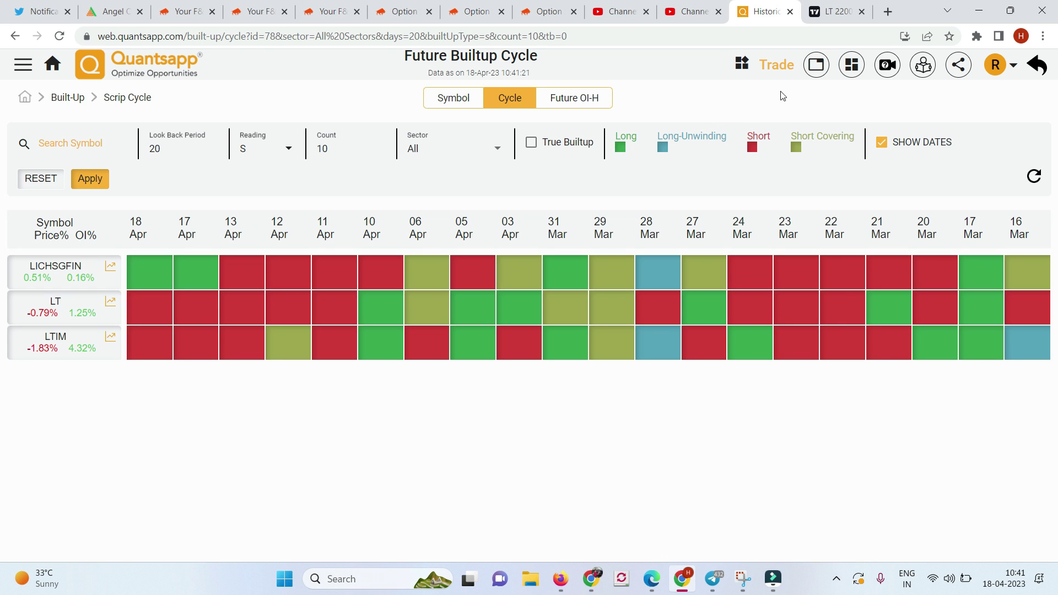
- Switch to the LT chart in TradingView, show its hidden drawings and compare the chart with the Quantsapp builtup cycle
click(835, 11)
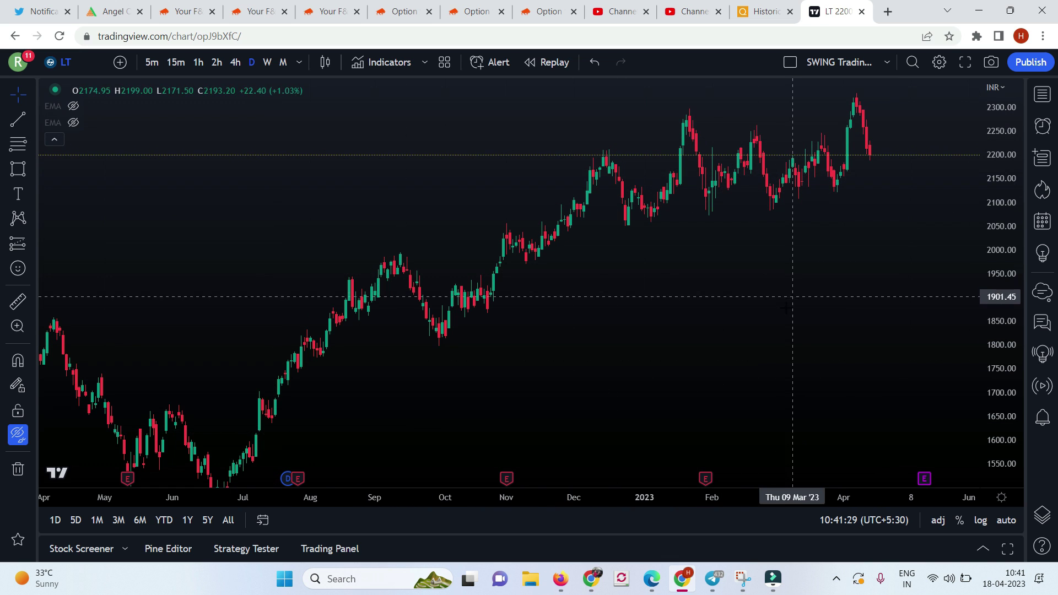
drag(781, 301, 787, 302)
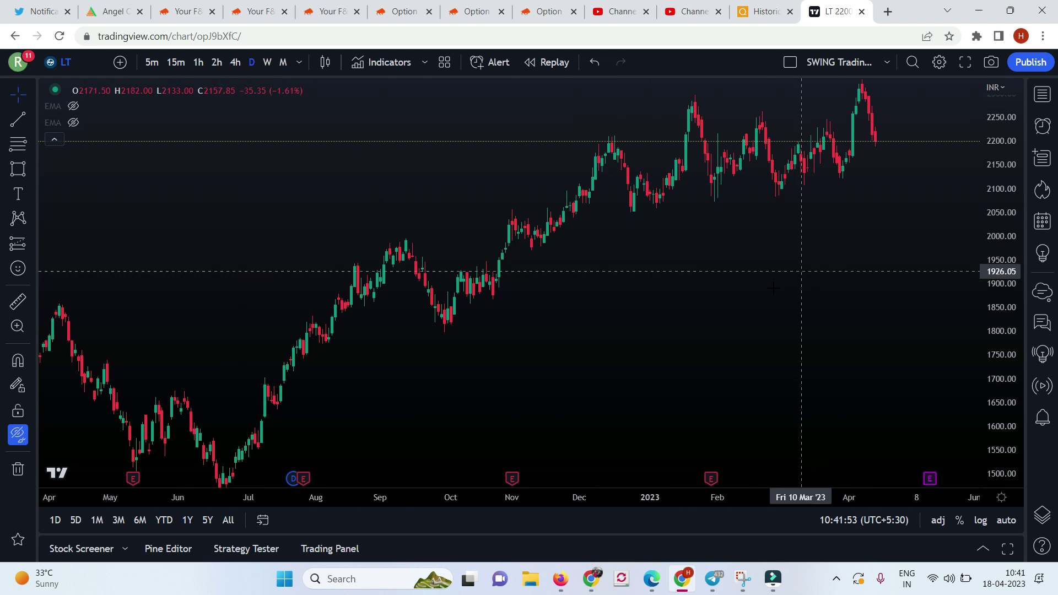
click(17, 434)
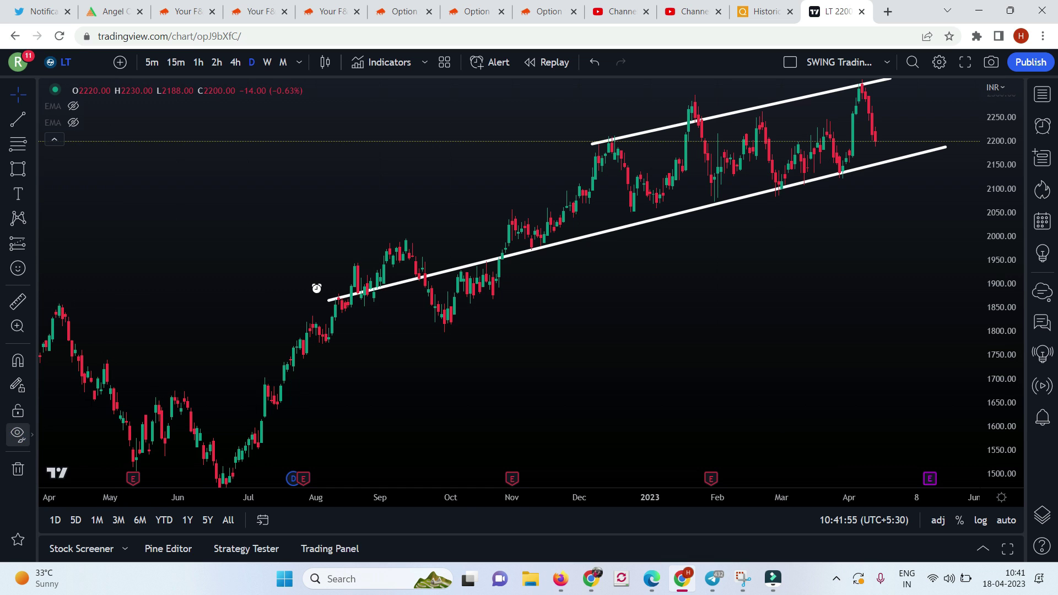
drag(860, 282, 846, 324)
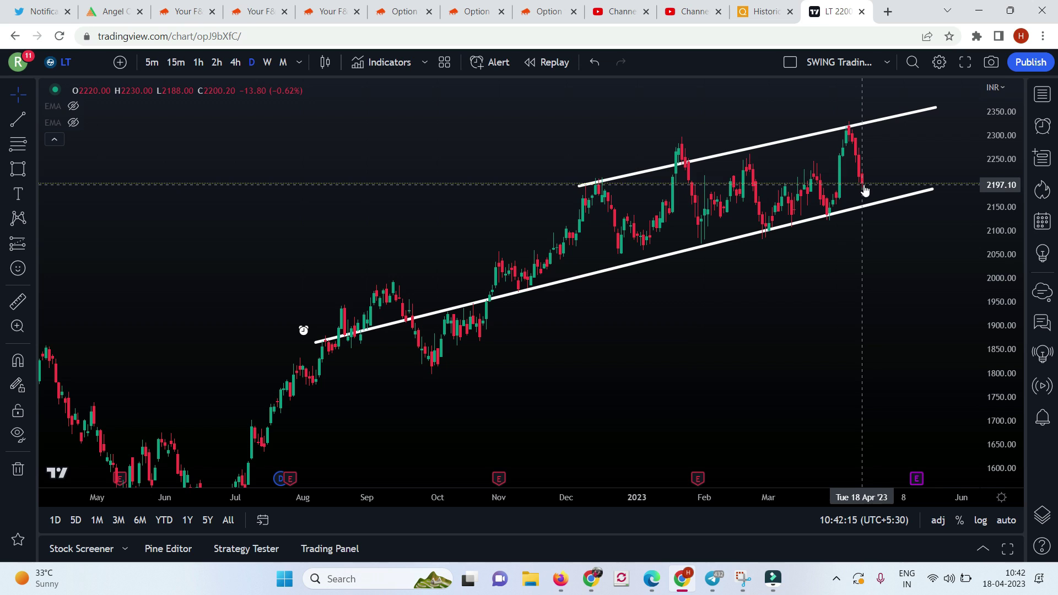
click(762, 16)
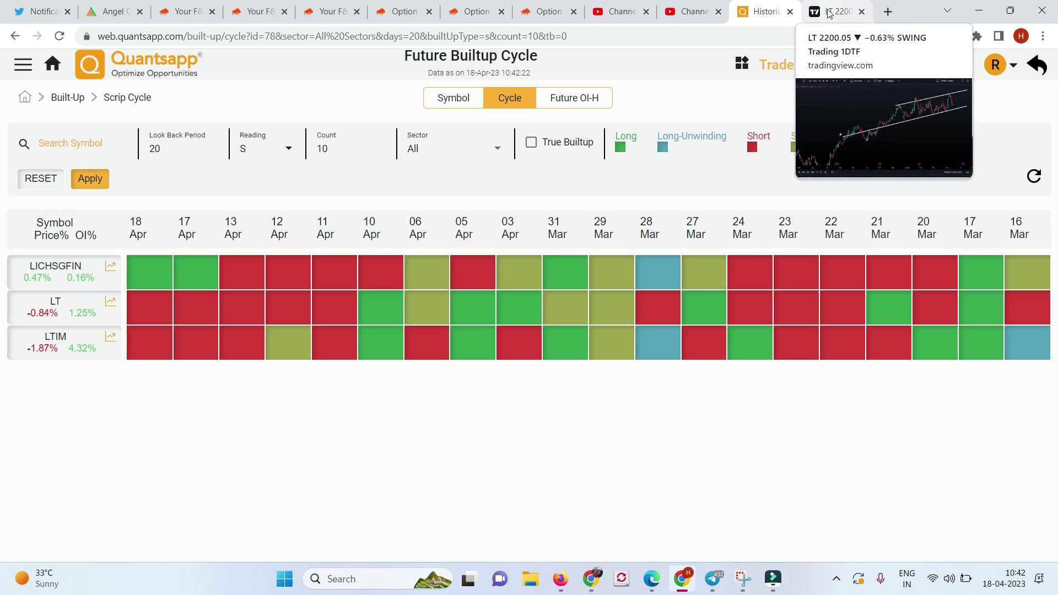
click(854, 9)
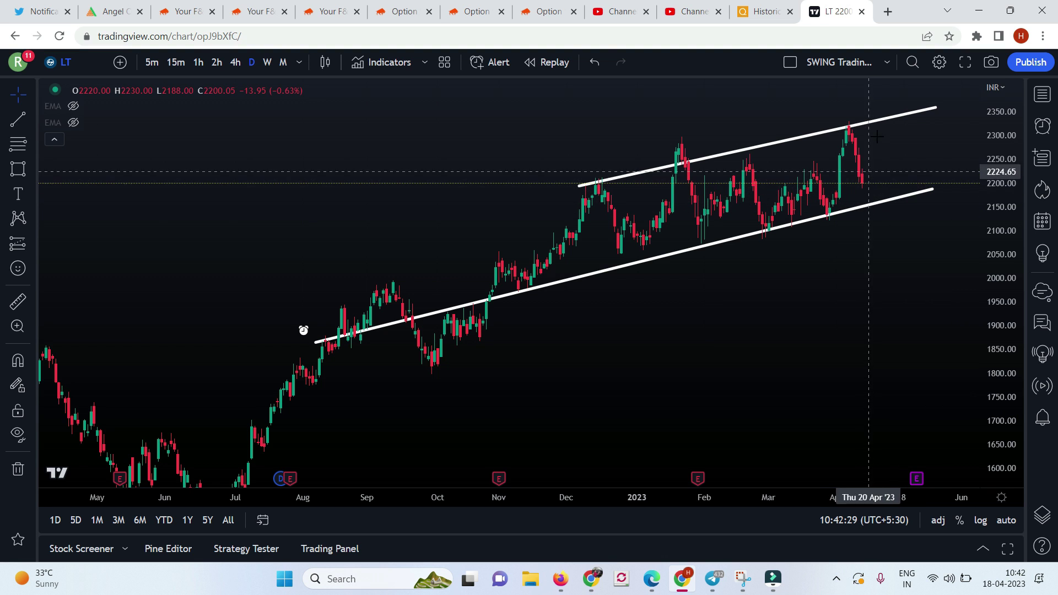
- Display the first EMA on the LT chart to examine it against the price, and hide it again
mouse_move(77, 110)
click(75, 107)
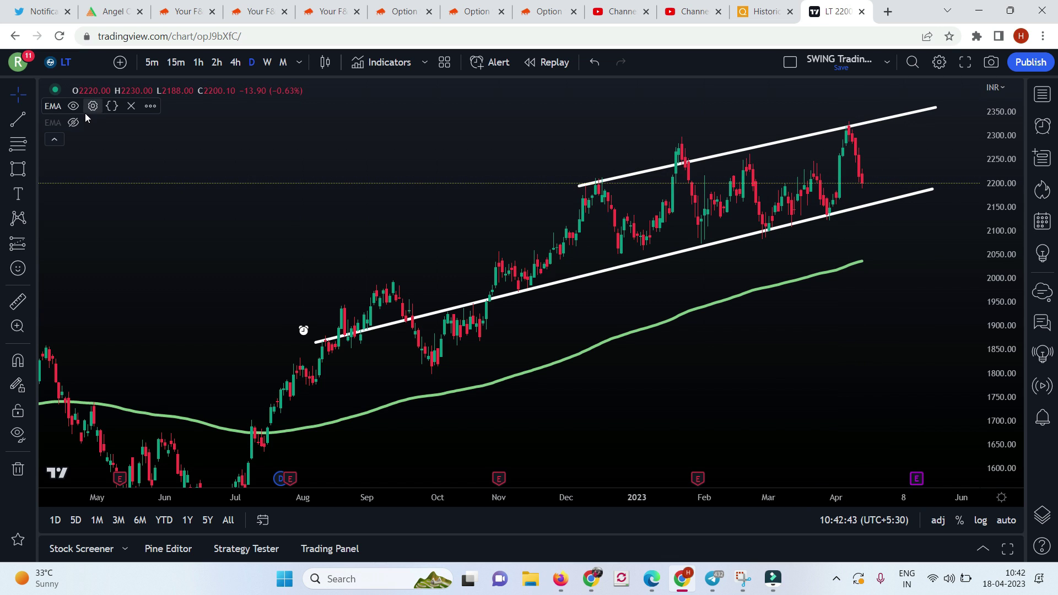
click(73, 106)
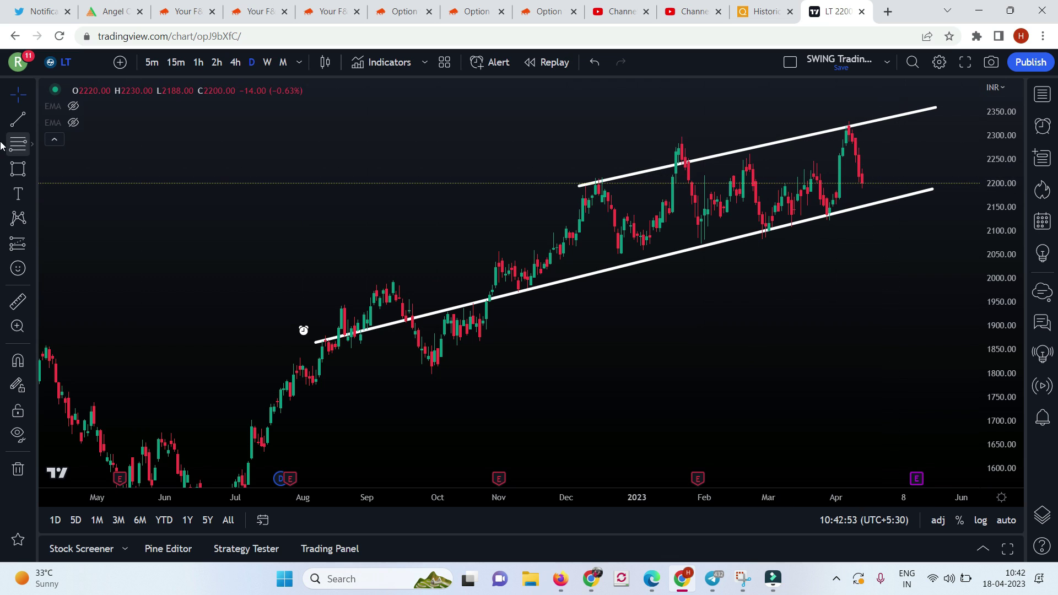
click(31, 168)
click(74, 170)
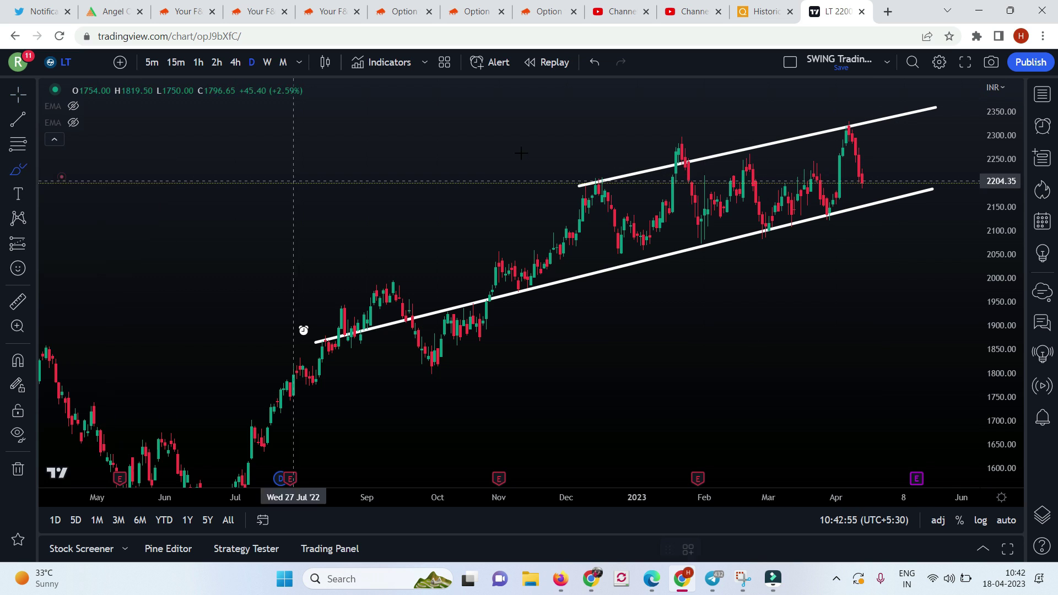
drag(868, 182, 919, 90)
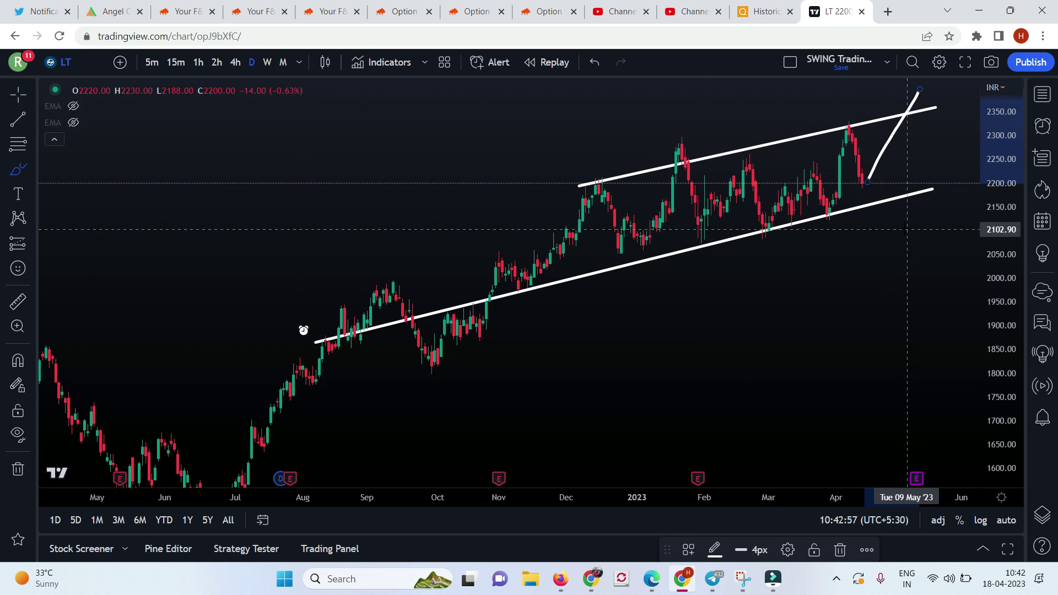
drag(863, 185, 871, 205)
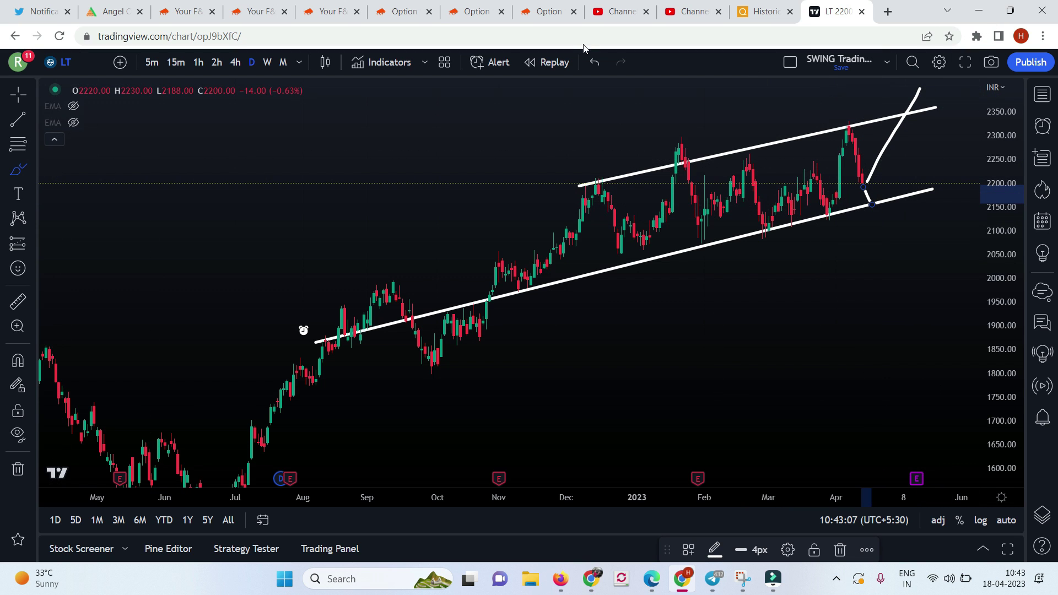
click(595, 62)
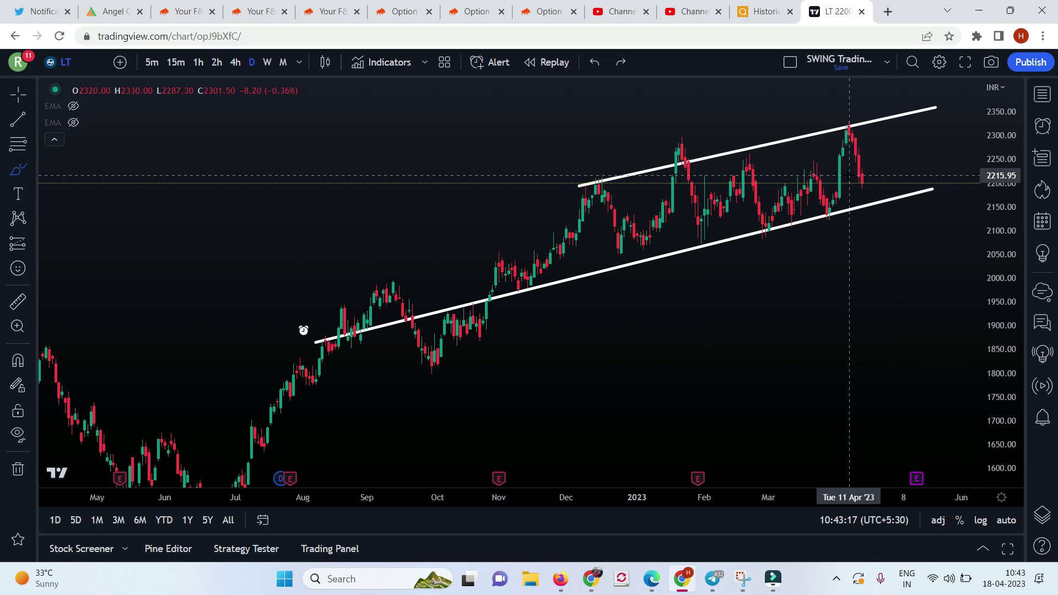
- Draw a short Brush stroke from LT's latest candle down to the lower channel line at about 2155
click(19, 170)
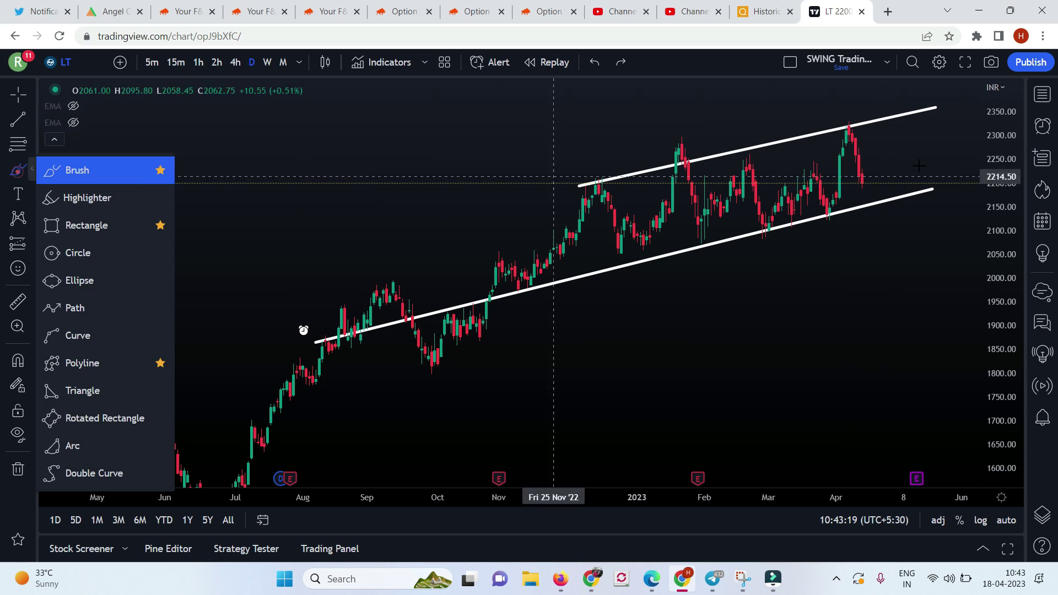
drag(862, 177, 871, 205)
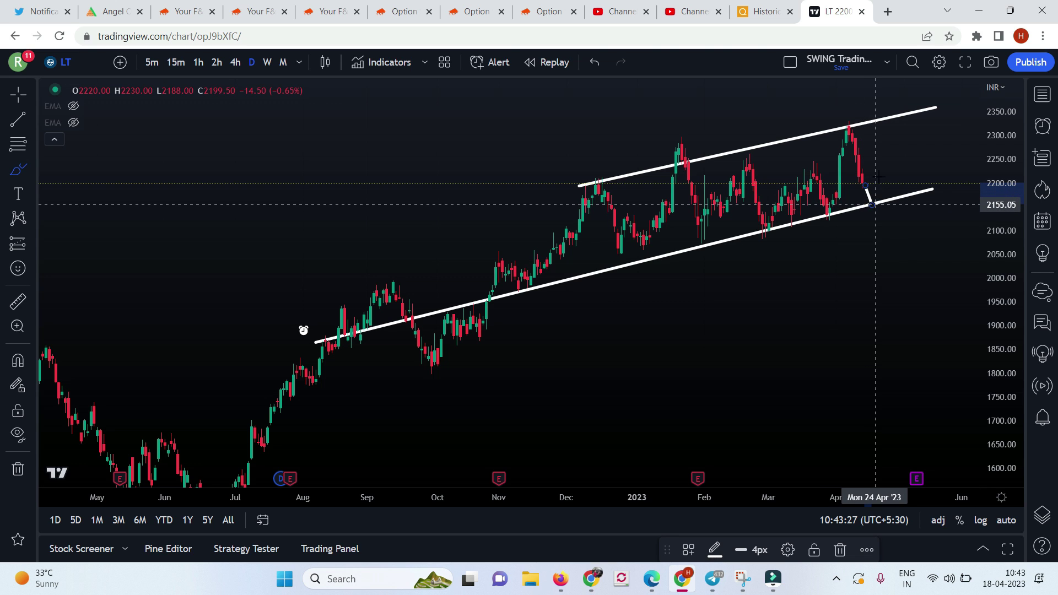
- Compare LT's daily readings in the Quantsapp builtup cycle with the matching price moves on its TradingView chart
click(768, 14)
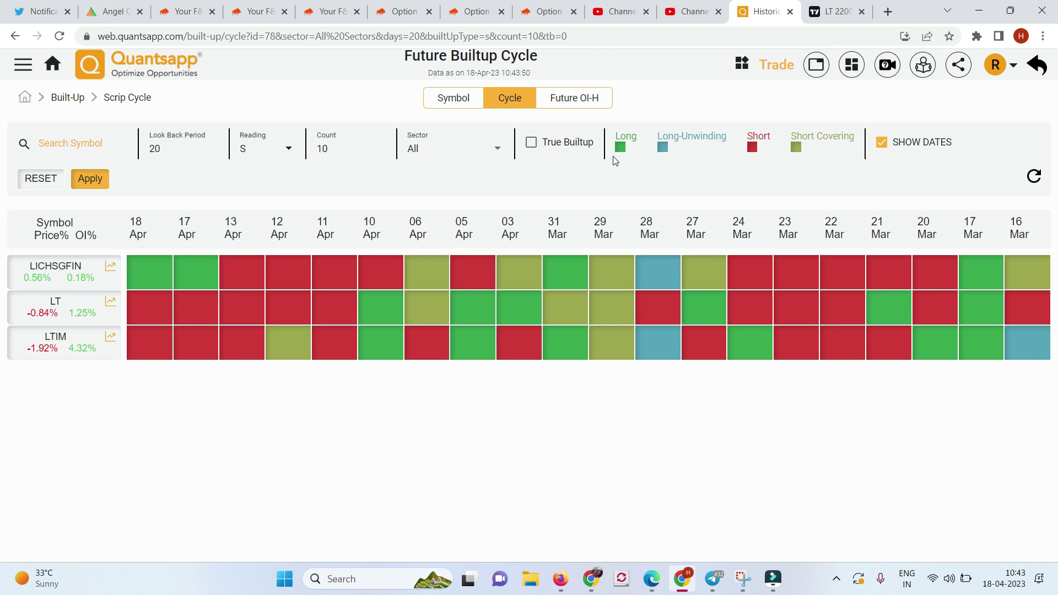
click(819, 10)
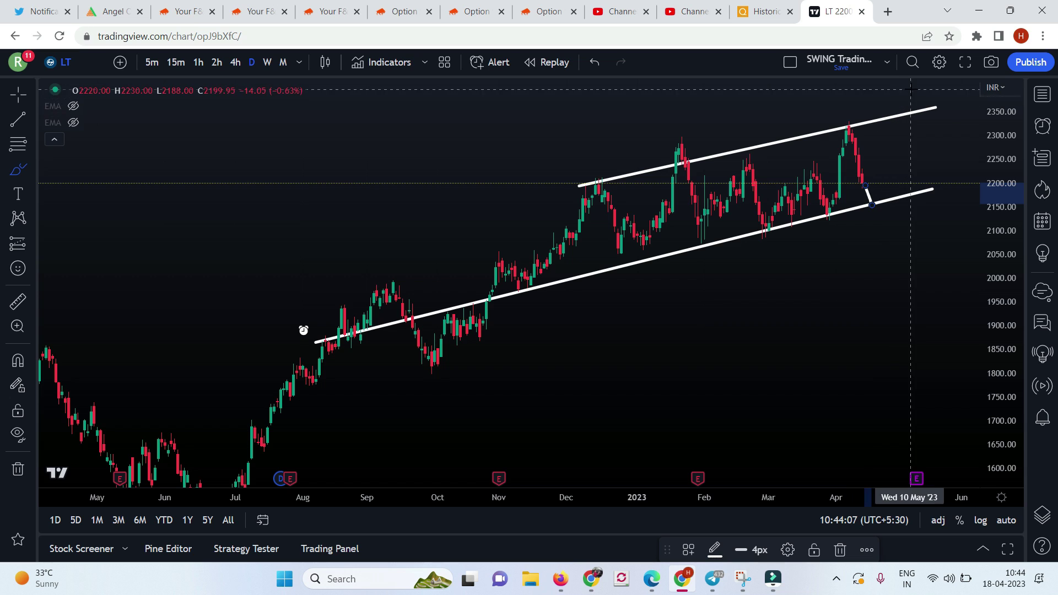
click(764, 11)
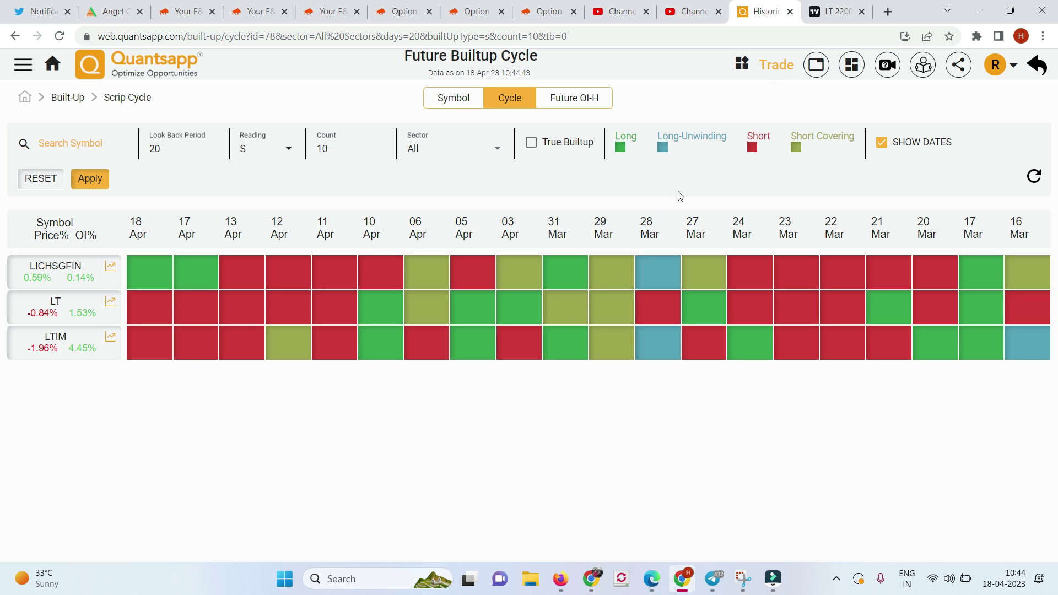
click(835, 11)
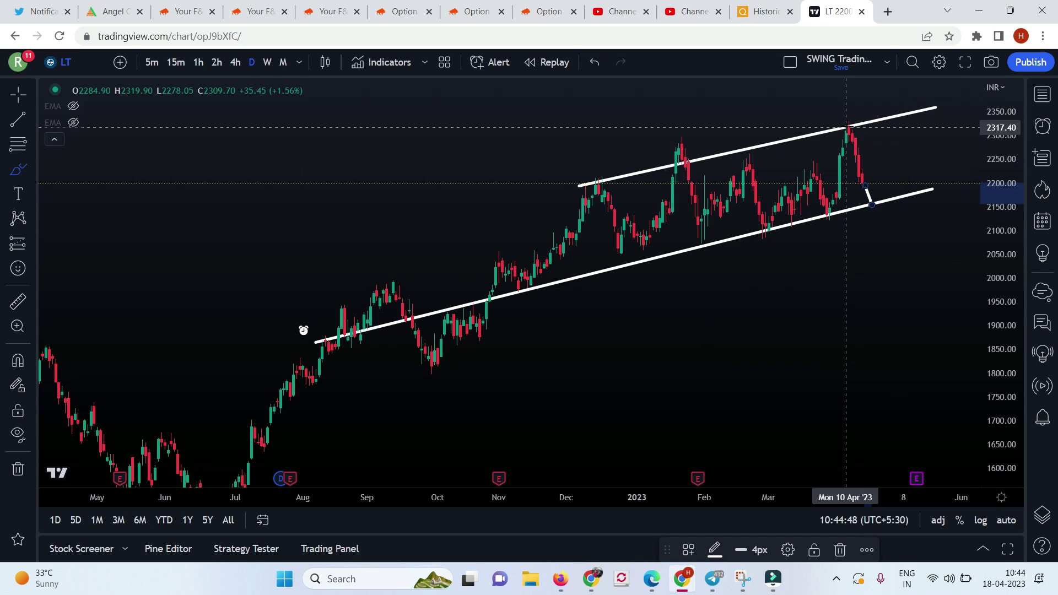
click(764, 17)
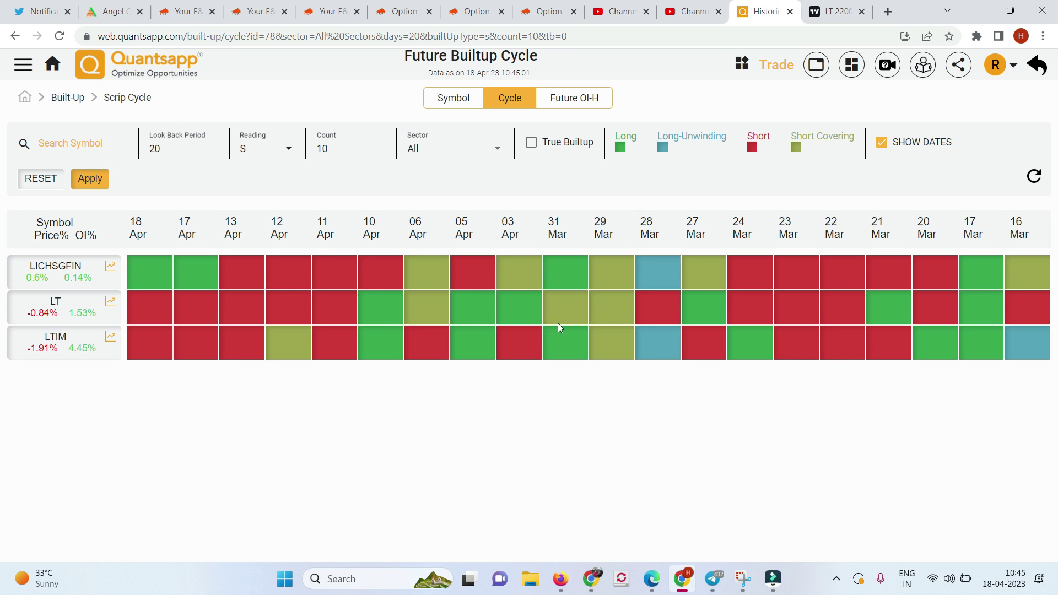
click(824, 11)
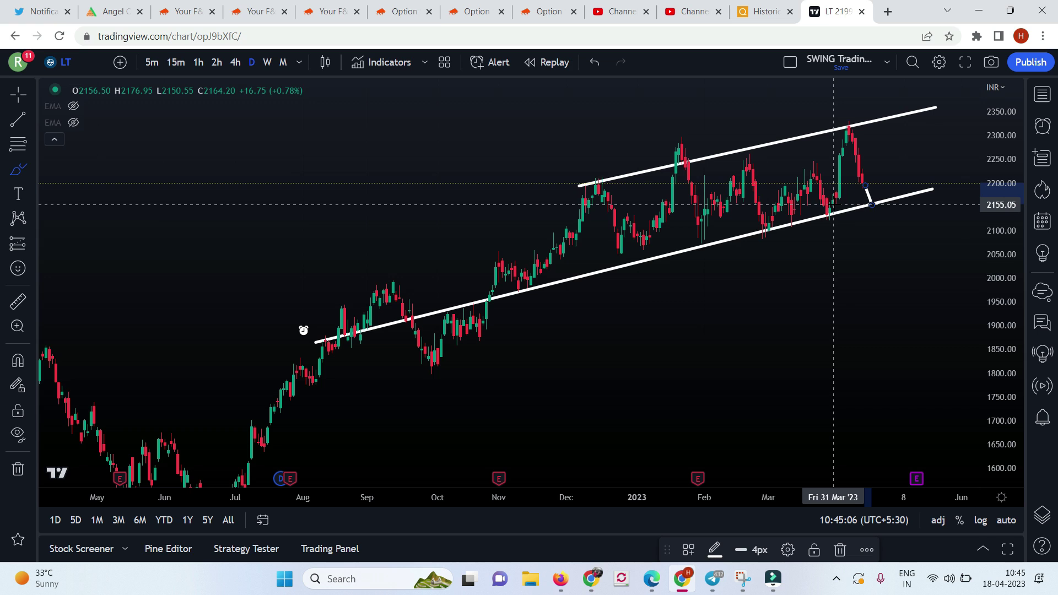
click(763, 12)
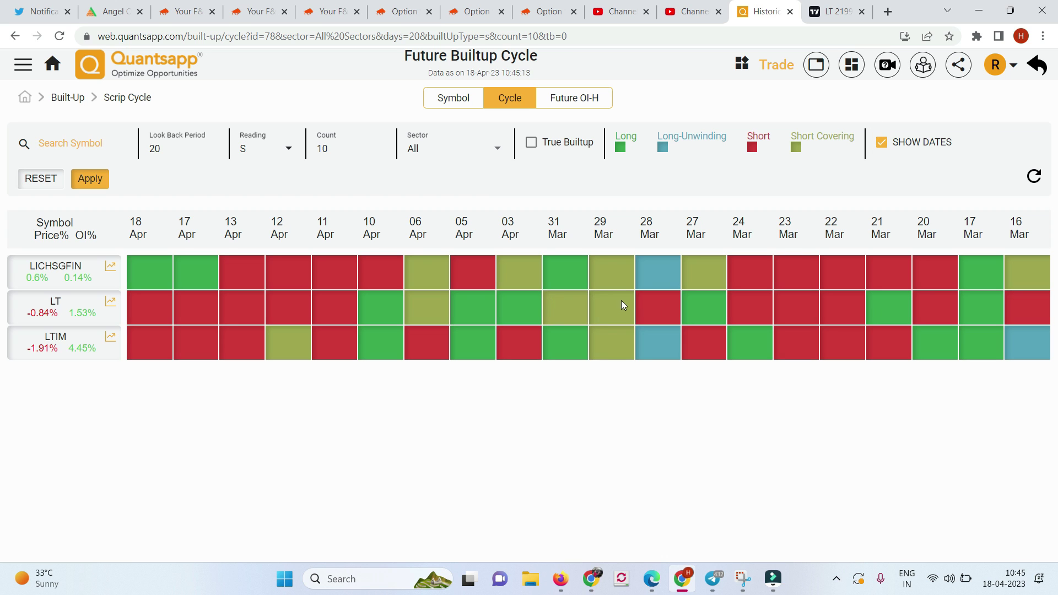
click(831, 13)
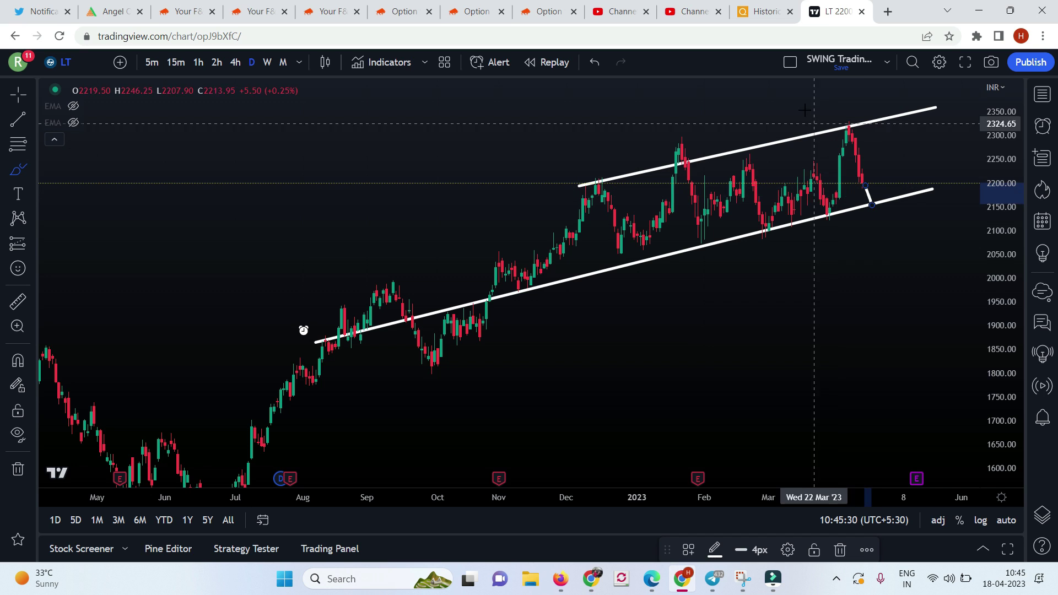
click(767, 12)
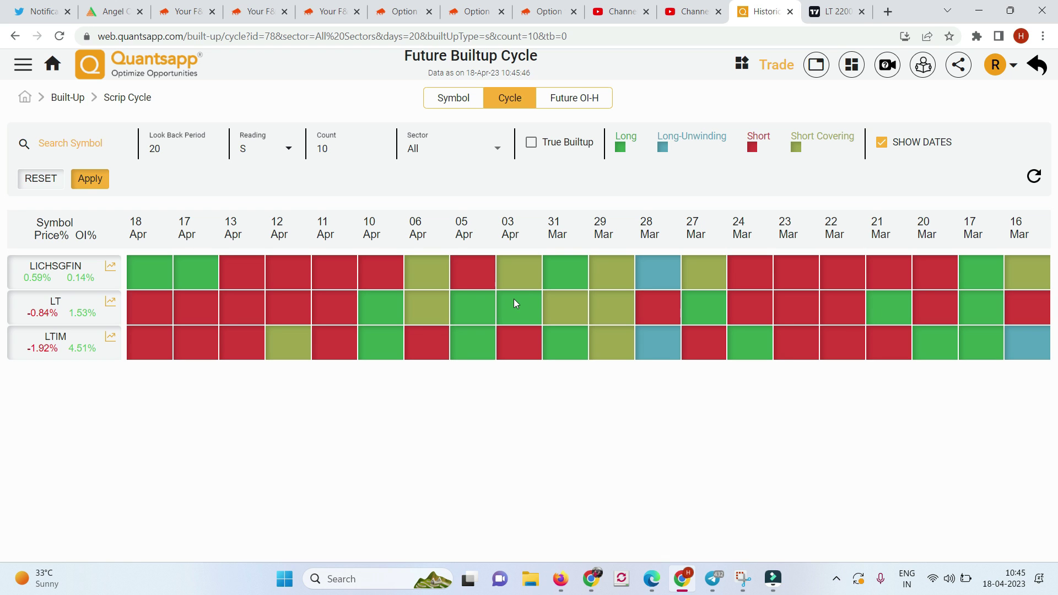
click(835, 11)
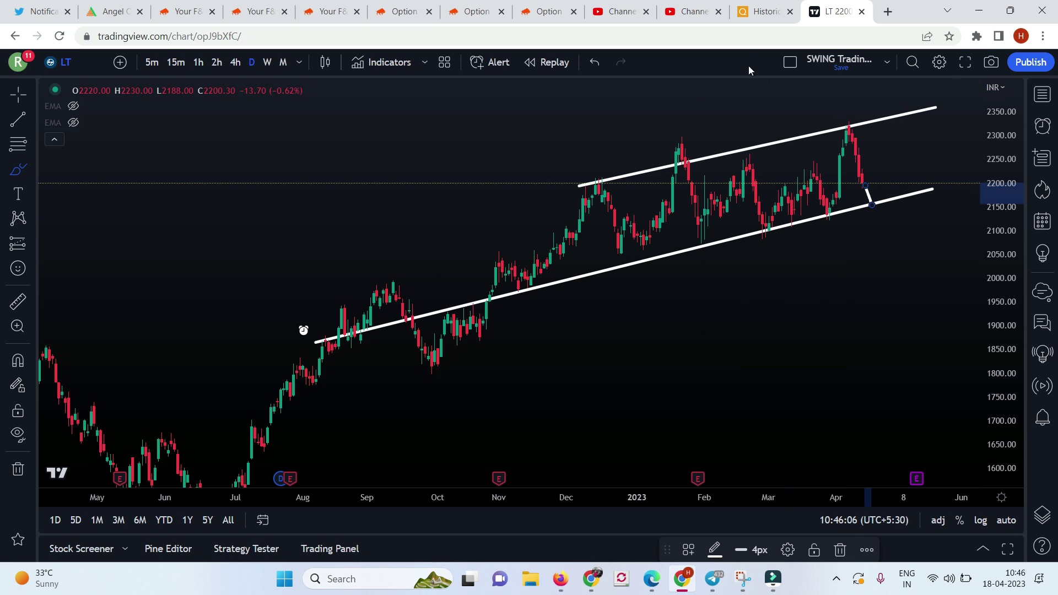
- Check LICHSGFIN in the Quantsapp builtup cycle and load its NSE chart in TradingView by searching for "LICH"
click(763, 12)
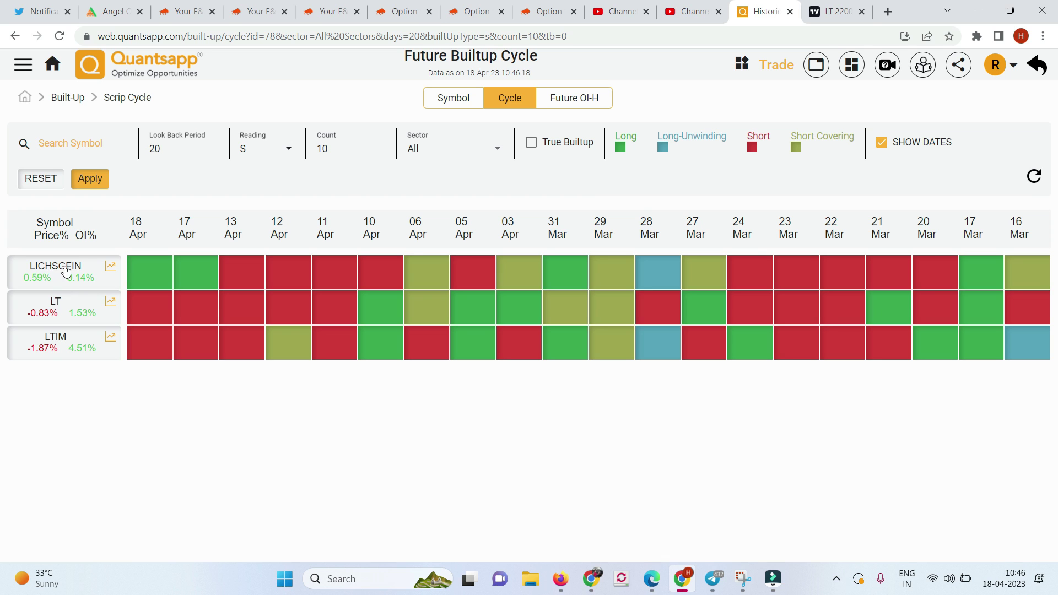
click(827, 12)
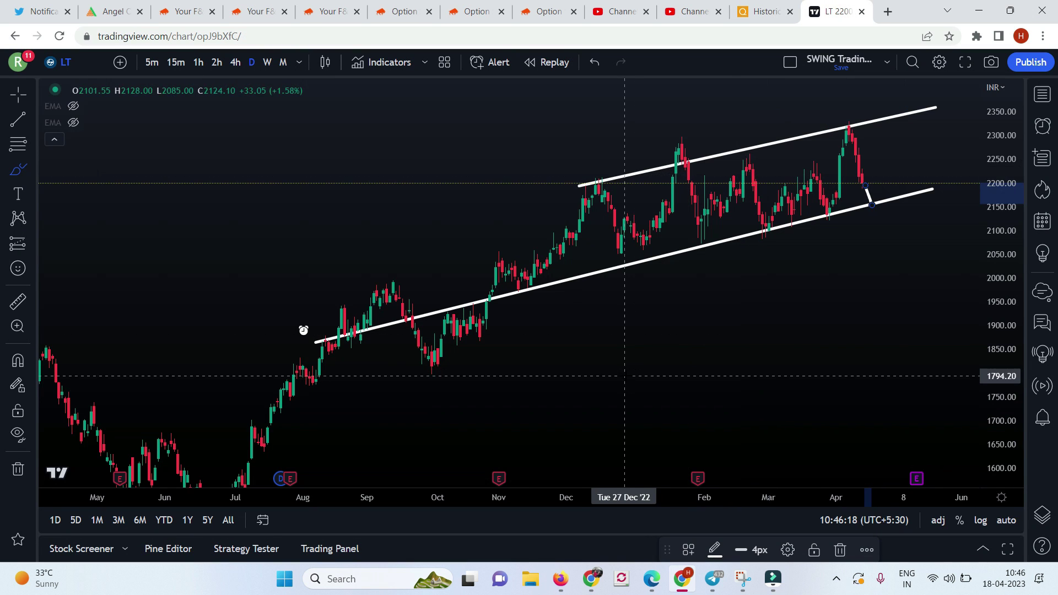
text(LICH)
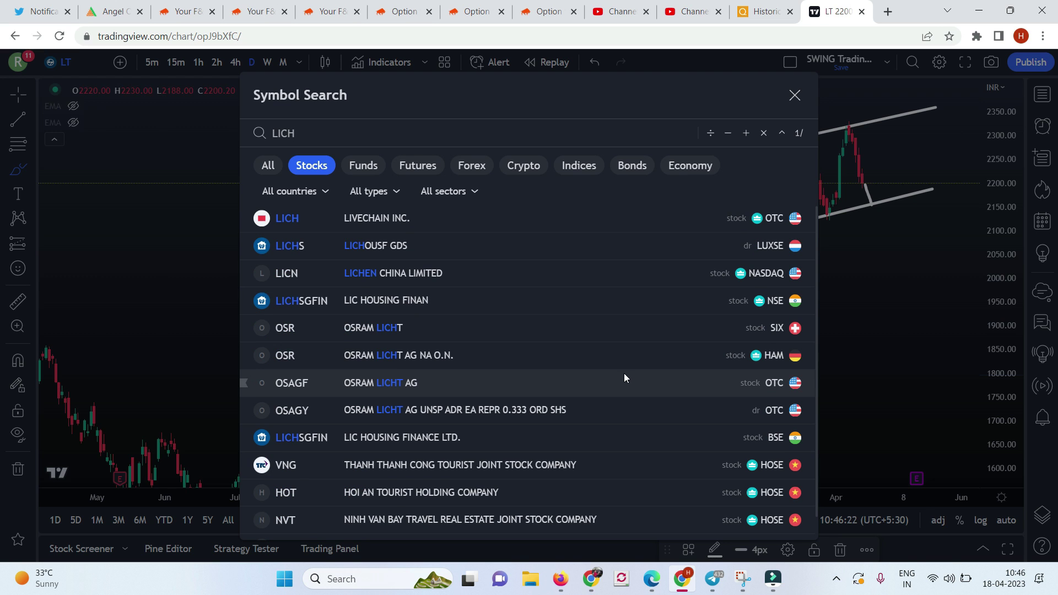
click(413, 301)
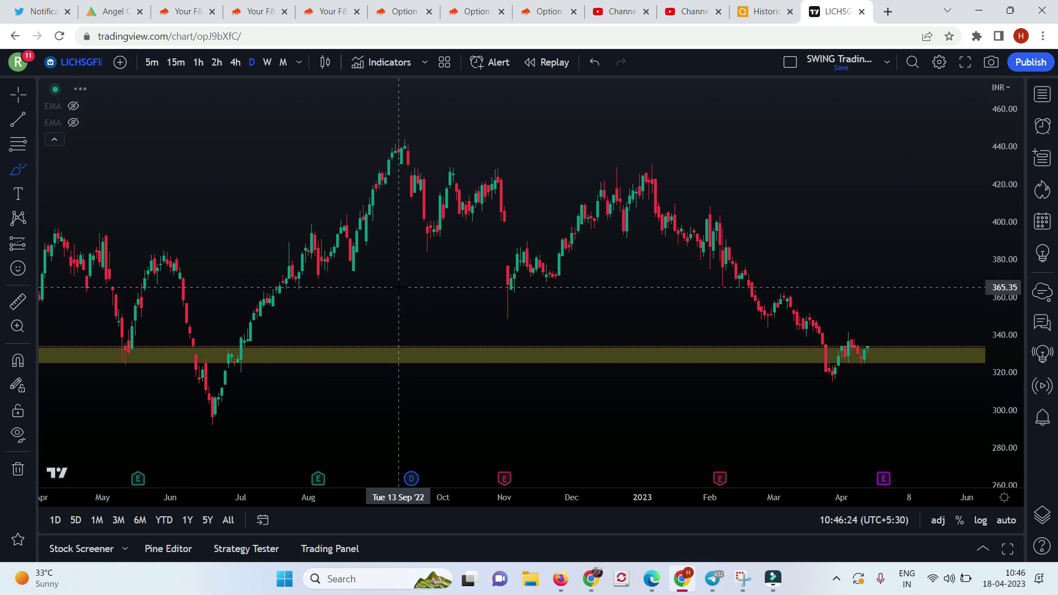
scroll(834, 168, down, 5)
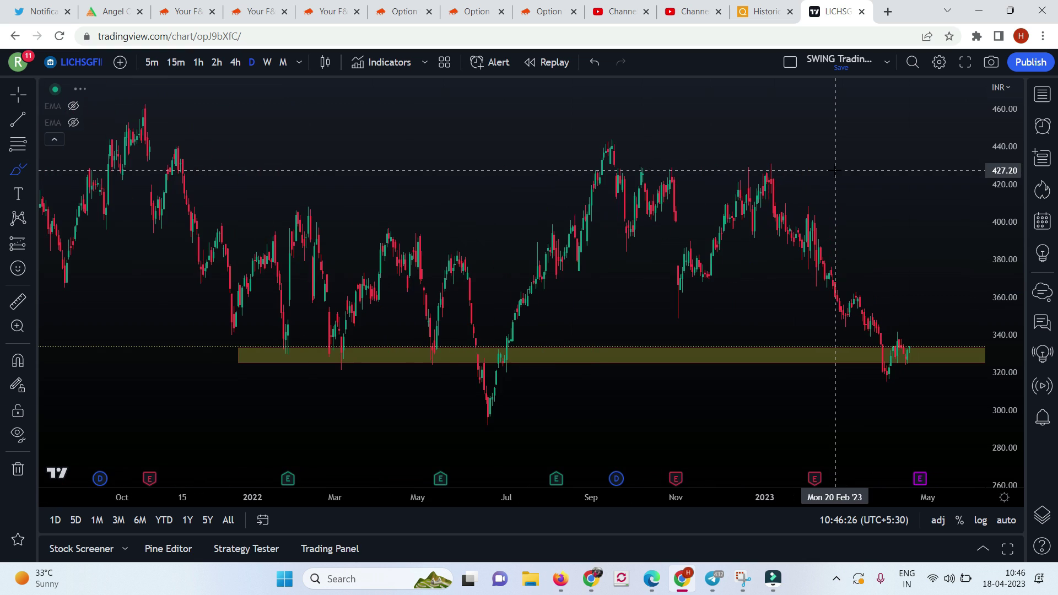
scroll(842, 227, up, 2)
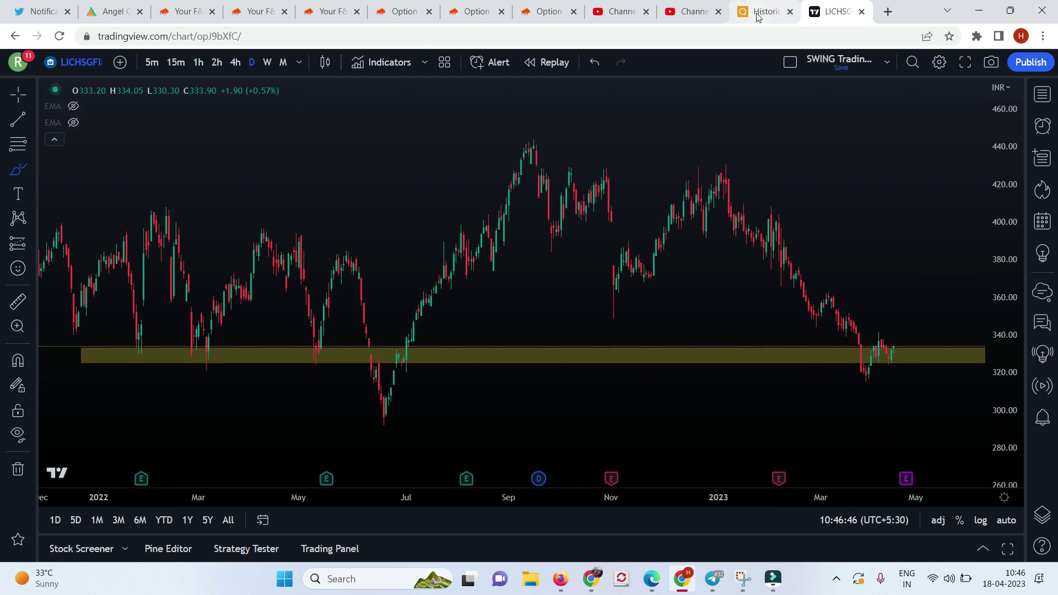
- Draw two Brush strokes from LICHSGFIN's latest candles at the support zone, one rising to about 374 and one falling to about 294
click(21, 170)
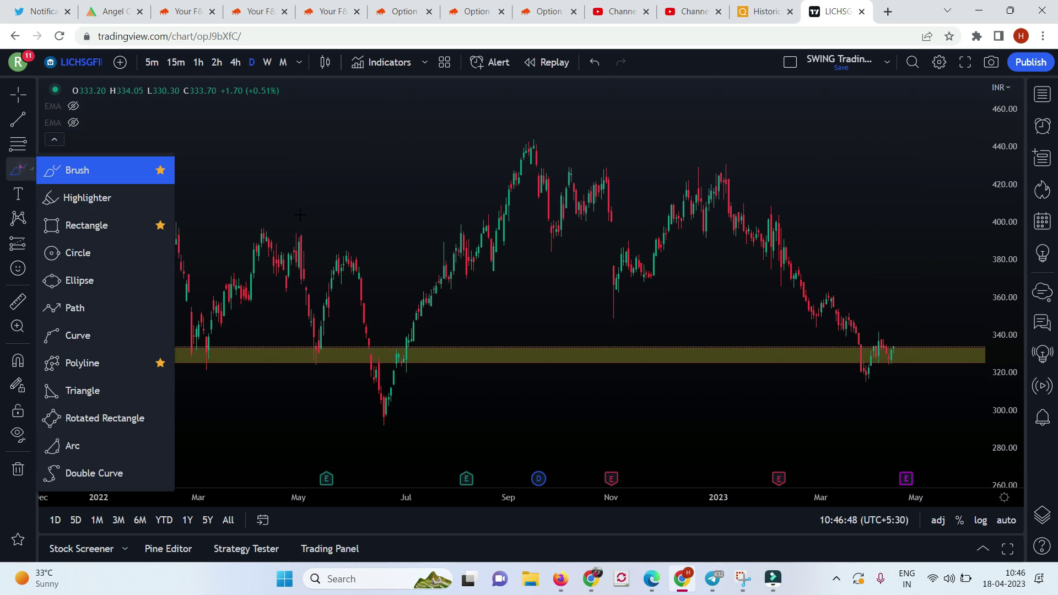
mouse_move(894, 349)
mouse_down()
mouse_move(926, 293)
mouse_move(959, 271)
mouse_up()
drag(896, 366, 951, 422)
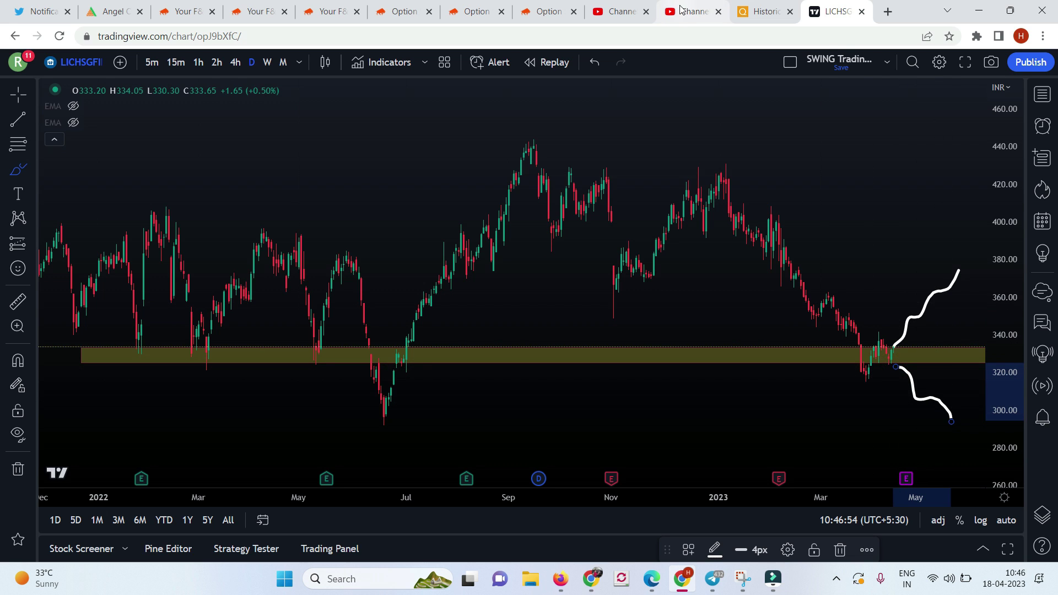
- Switch to Quantsapp, set the futures builtup cycle's Reading to L, apply it, and review the listed stocks
click(744, 20)
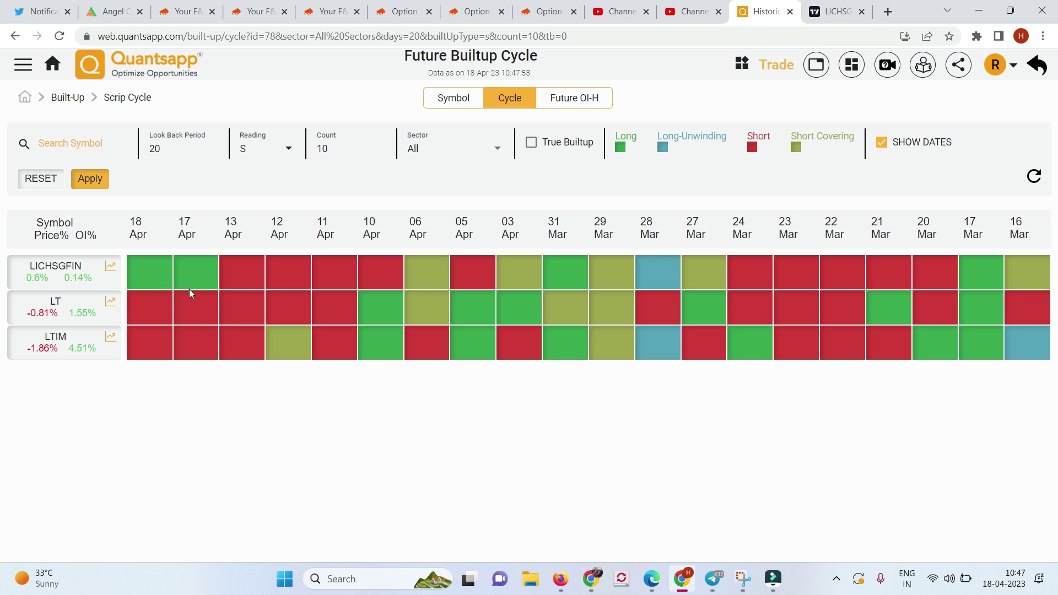
click(256, 148)
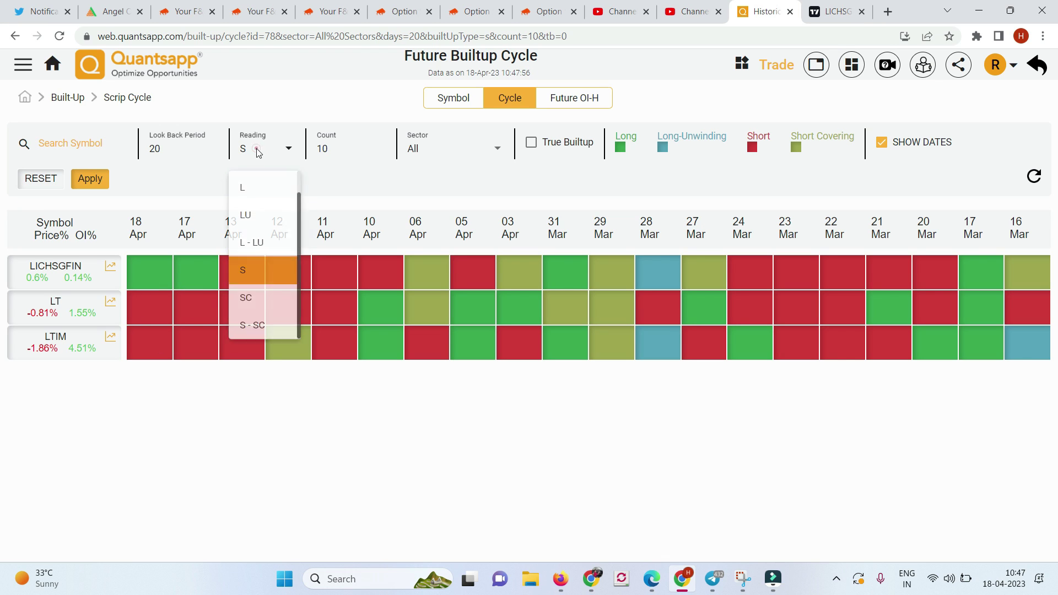
click(252, 188)
click(91, 180)
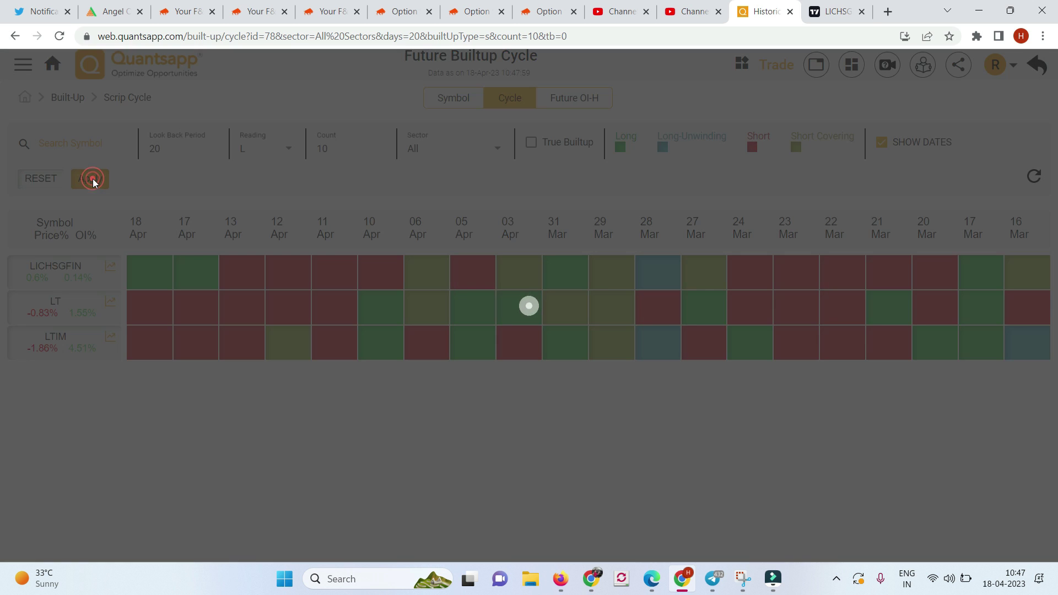
scroll(269, 329, down, 2)
scroll(269, 329, down, 2)
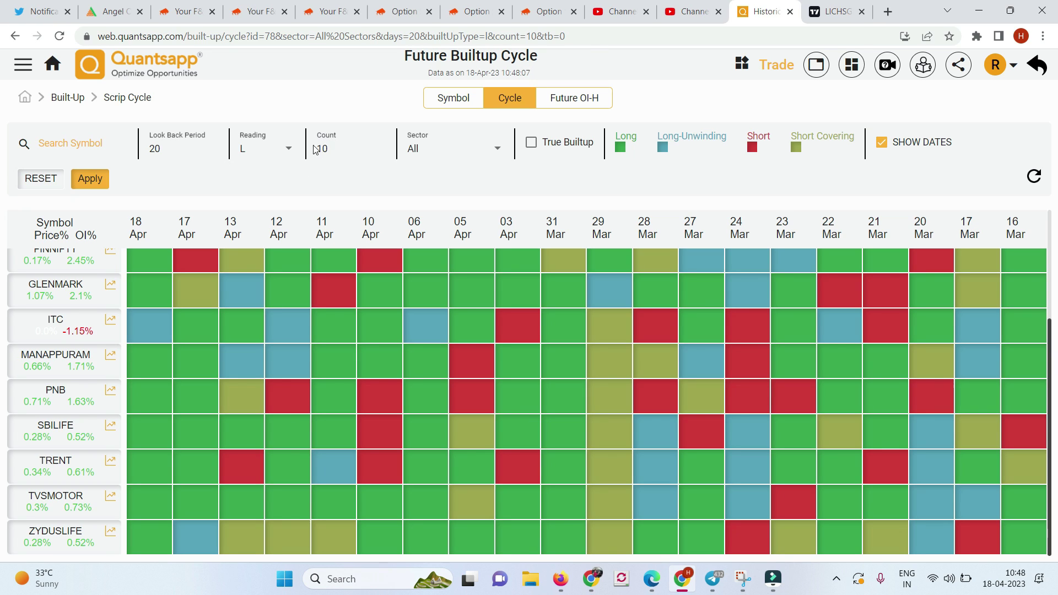
scroll(299, 323, up, 3)
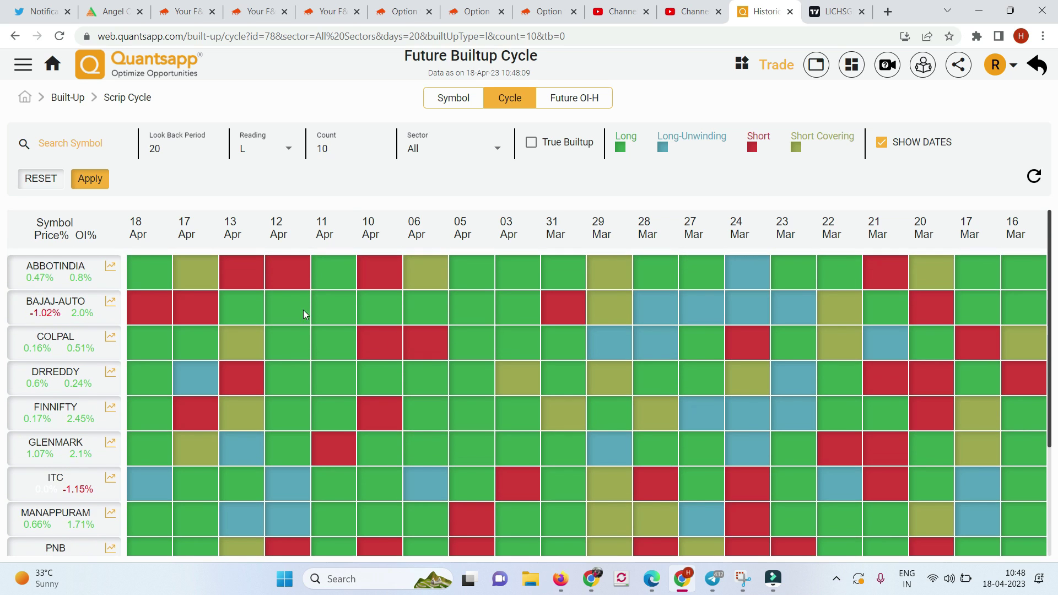
- Set the long builtup cycle's Count to 14 and apply the filter
double_click(334, 146)
text(14)
click(92, 180)
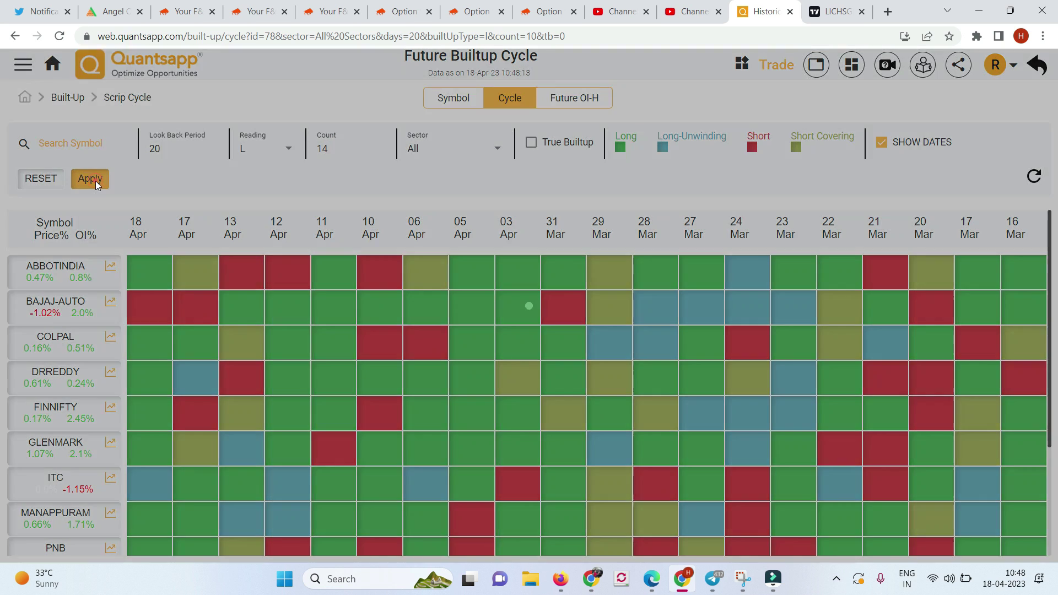
- Set the long builtup cycle's Count to 12, try to apply the filter, and open the browser's developer tools
double_click(329, 146)
text(12)
click(86, 177)
click(305, 274)
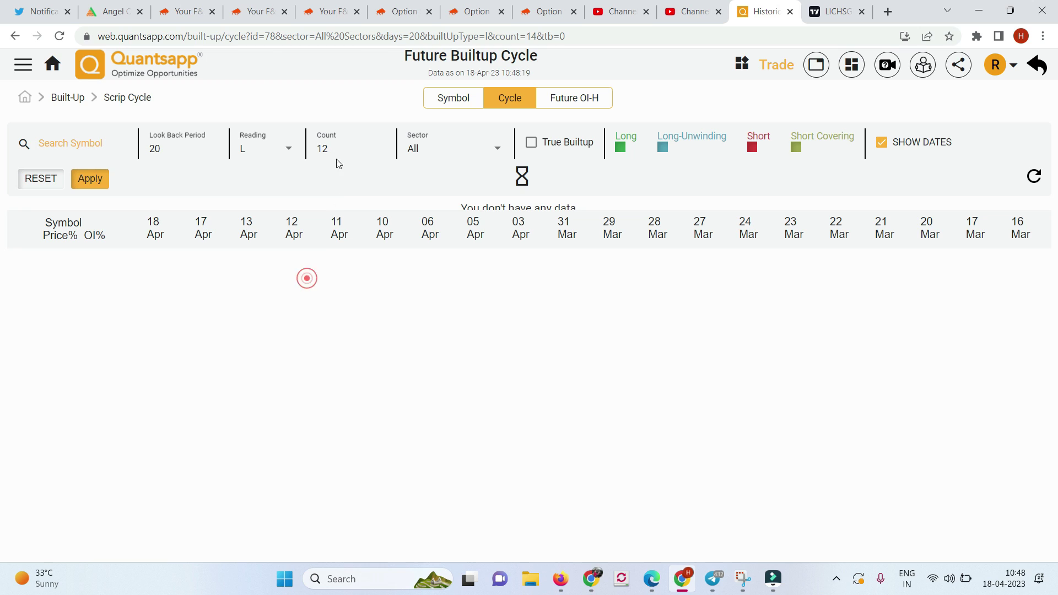
click(84, 178)
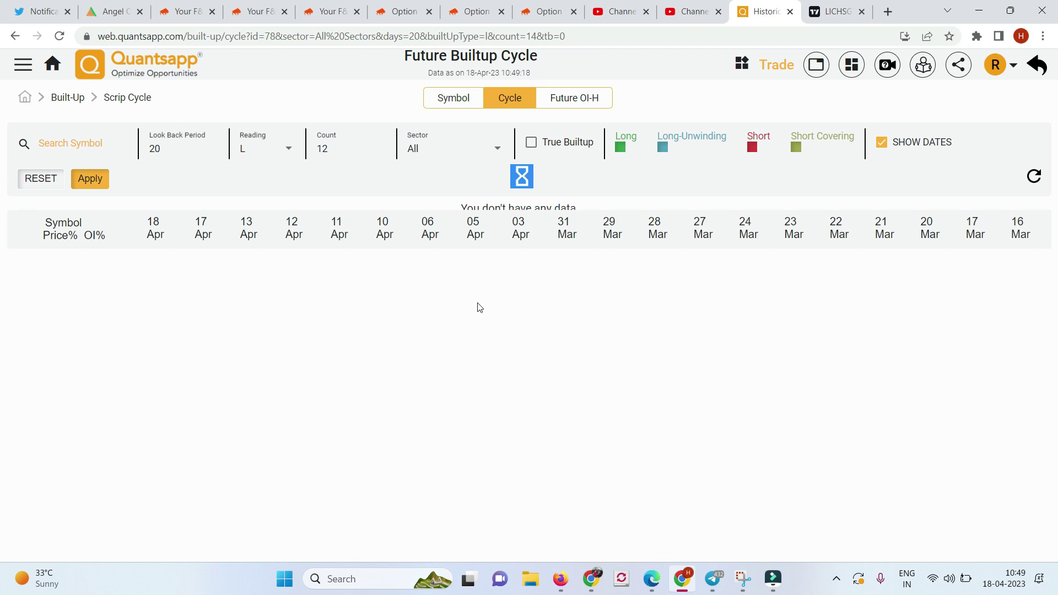
key(F12)
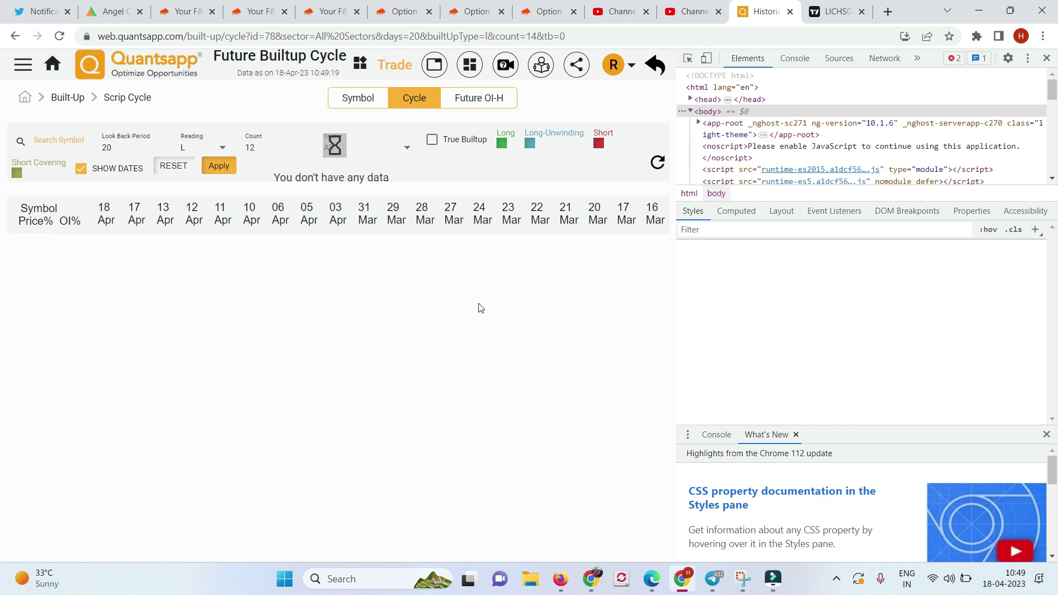